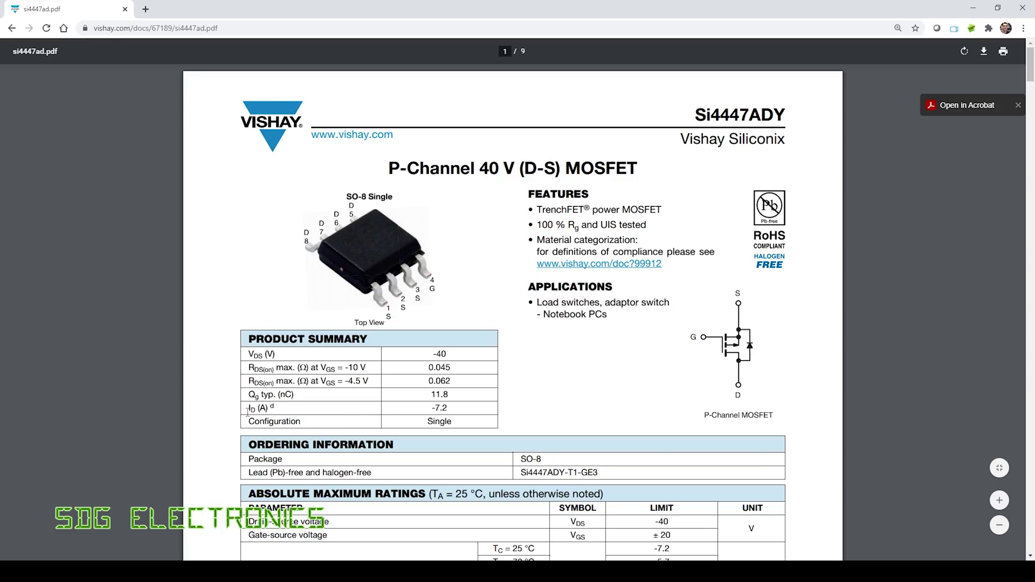
- Examine the drain current rating in the Si4447ADY datasheet's product summary, then read on through the ratings further down the datasheet
drag(314, 409, 445, 405)
scroll(548, 434, down, 1)
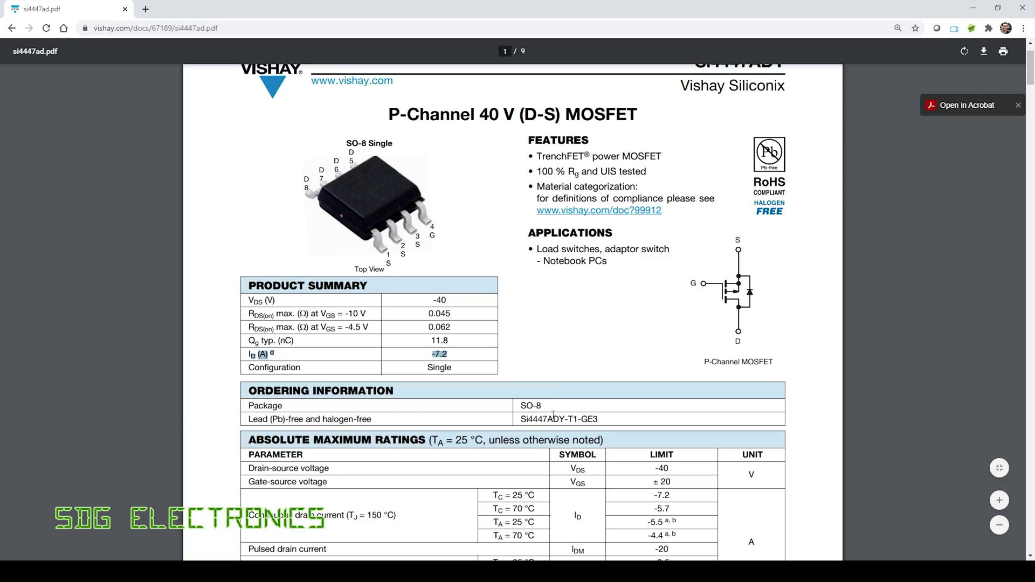
scroll(554, 415, down, 10)
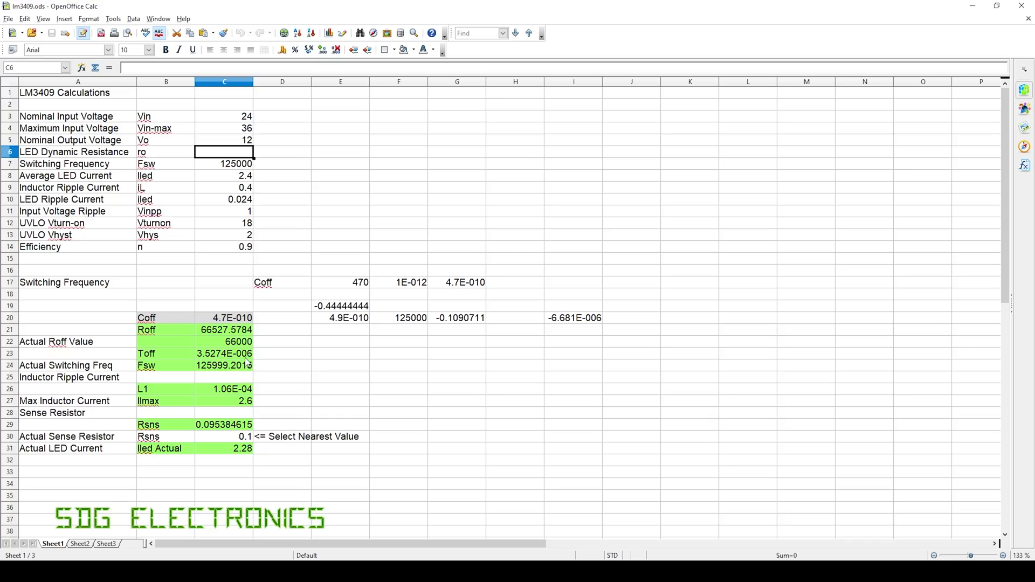
- In the LM3409 spreadsheet in OpenOffice Calc, review the nominal input voltage, target switching frequency, Coff, actual Roff and actual switching frequency cells
click(251, 119)
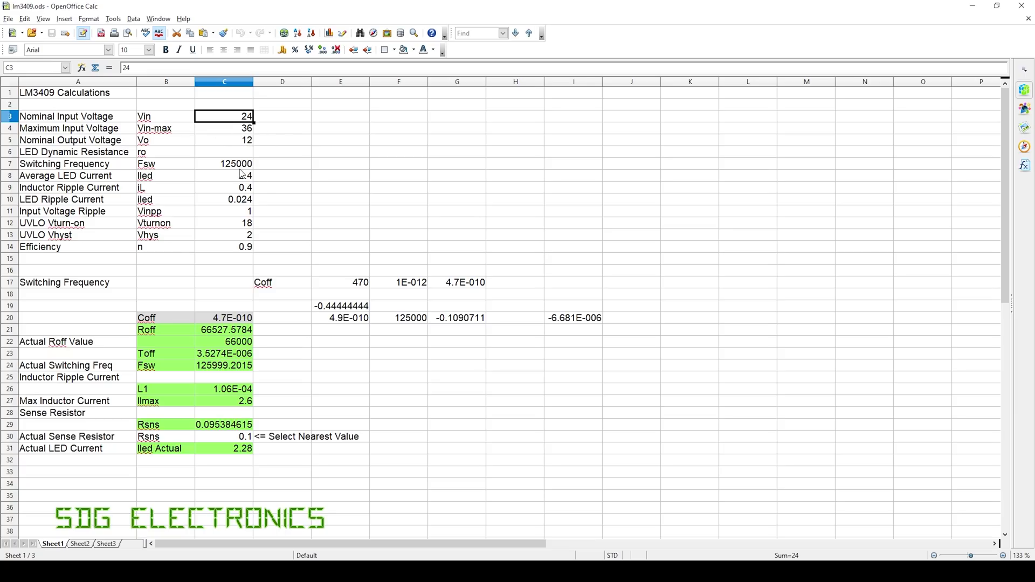
drag(65, 162, 225, 162)
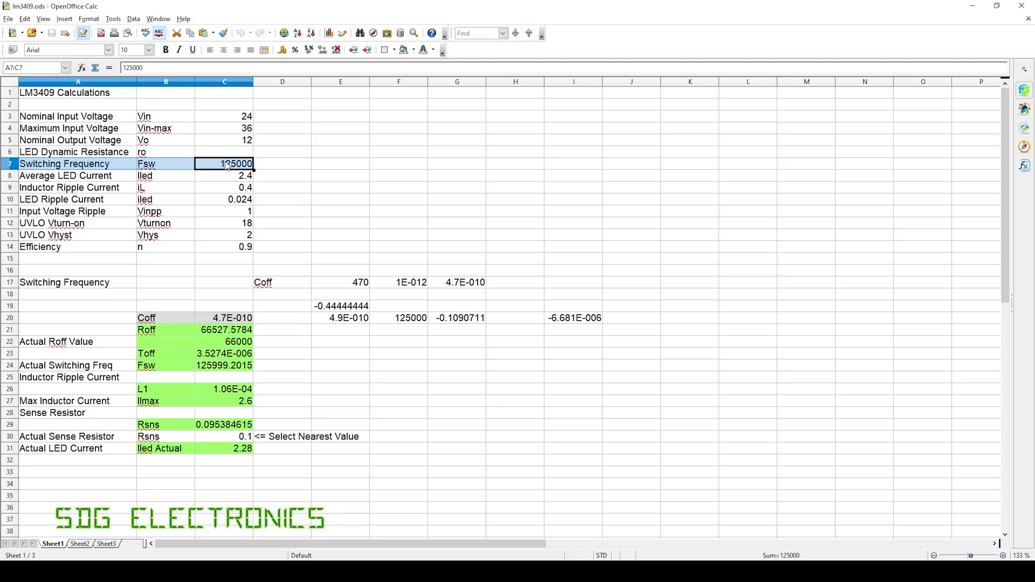
click(224, 321)
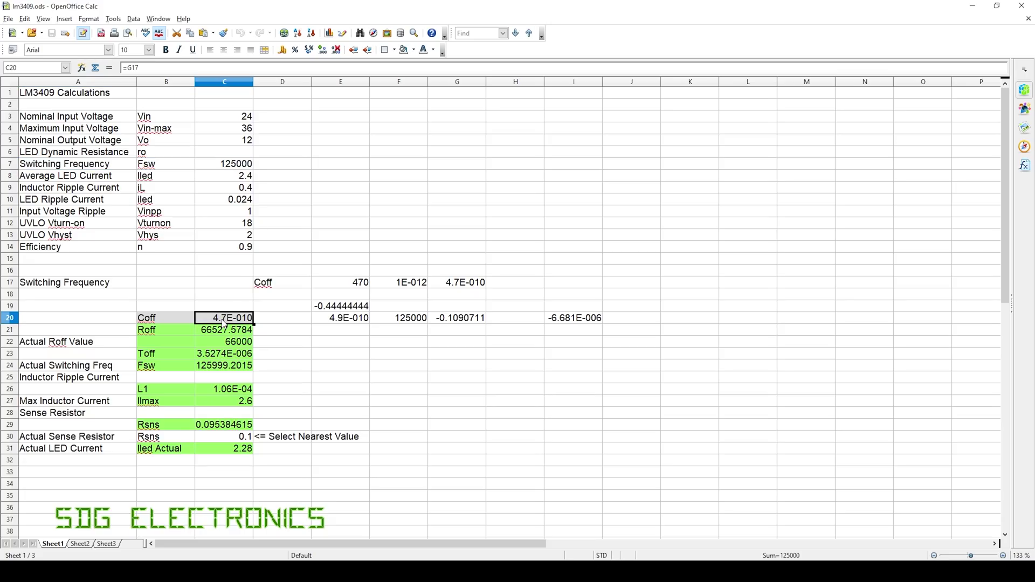
click(242, 345)
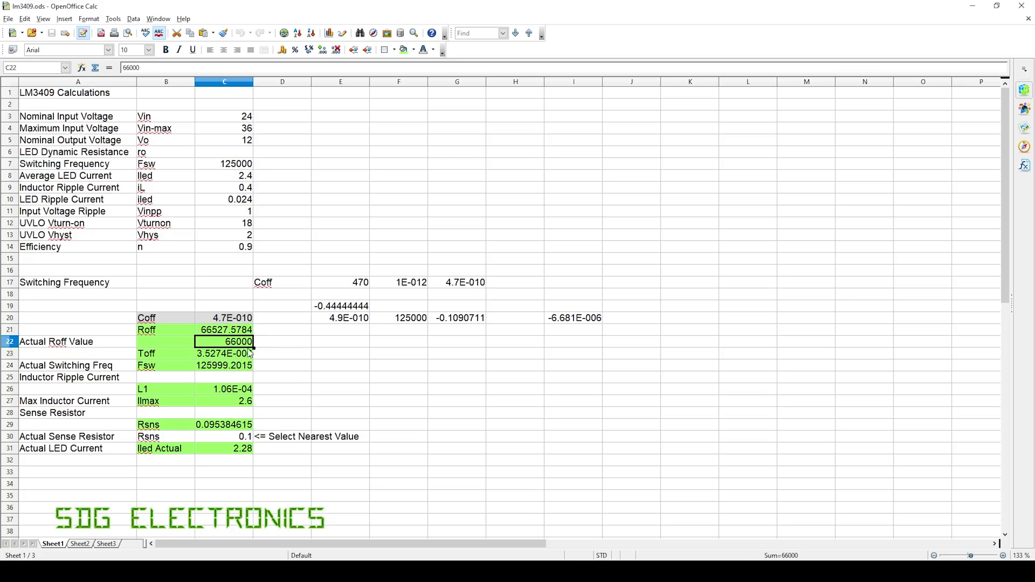
click(215, 367)
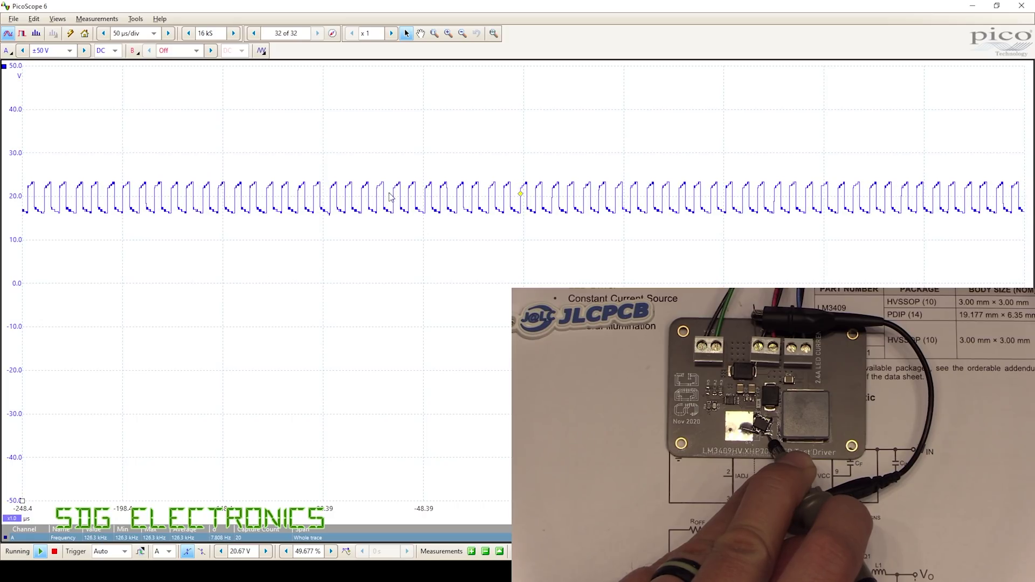
- In PicoScope, view the switching waveform at 20 µs/div and at progressively longer timebases up to 10 ms/div
click(107, 34)
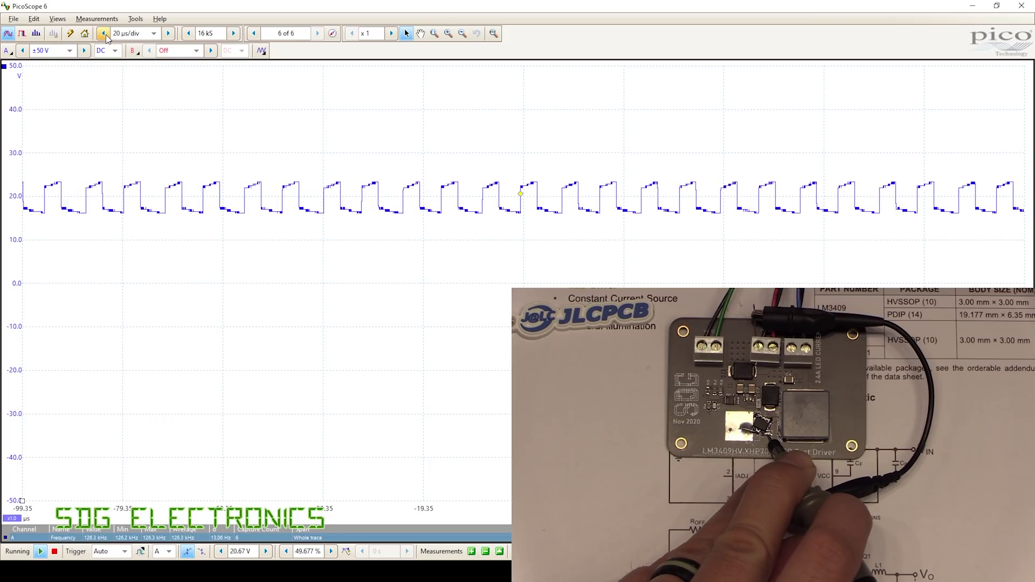
click(169, 34)
click(168, 34)
click(169, 34)
click(169, 34)
click(169, 33)
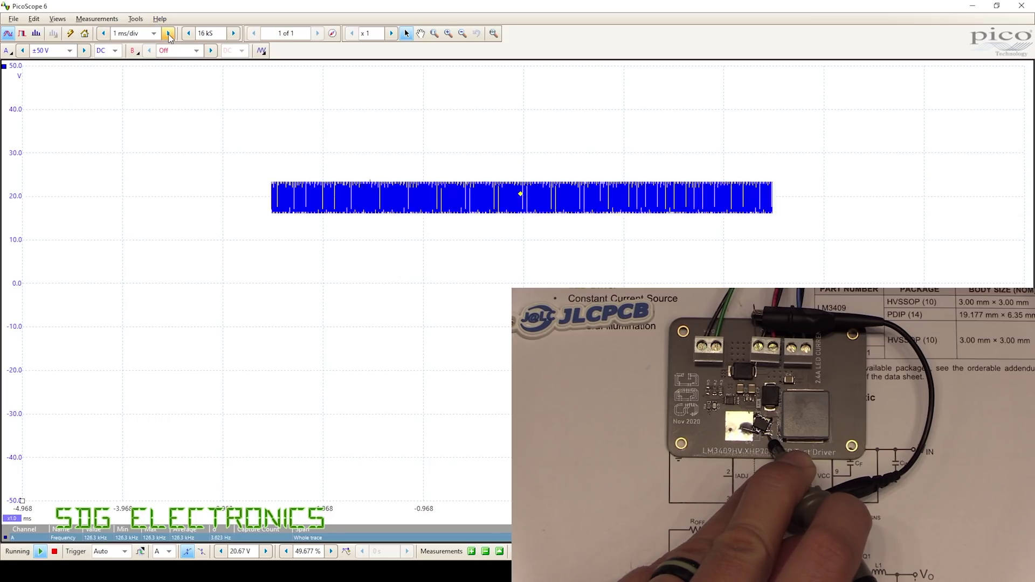
click(168, 34)
click(168, 34)
click(169, 34)
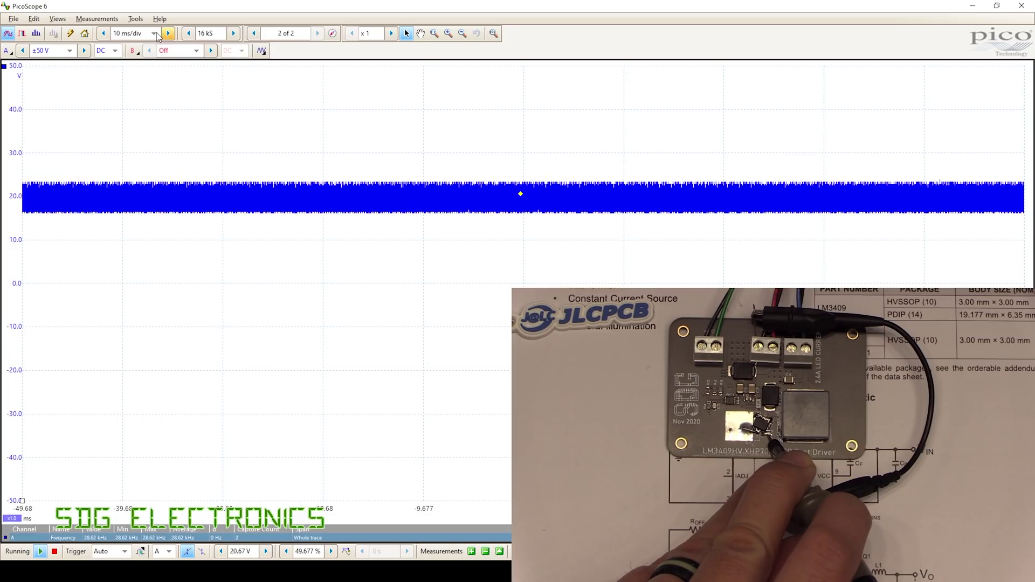
- Shorten the oscilloscope timebase past 50 µs/div to view the individual switching cycles in detail
click(103, 34)
click(103, 34)
key(space)
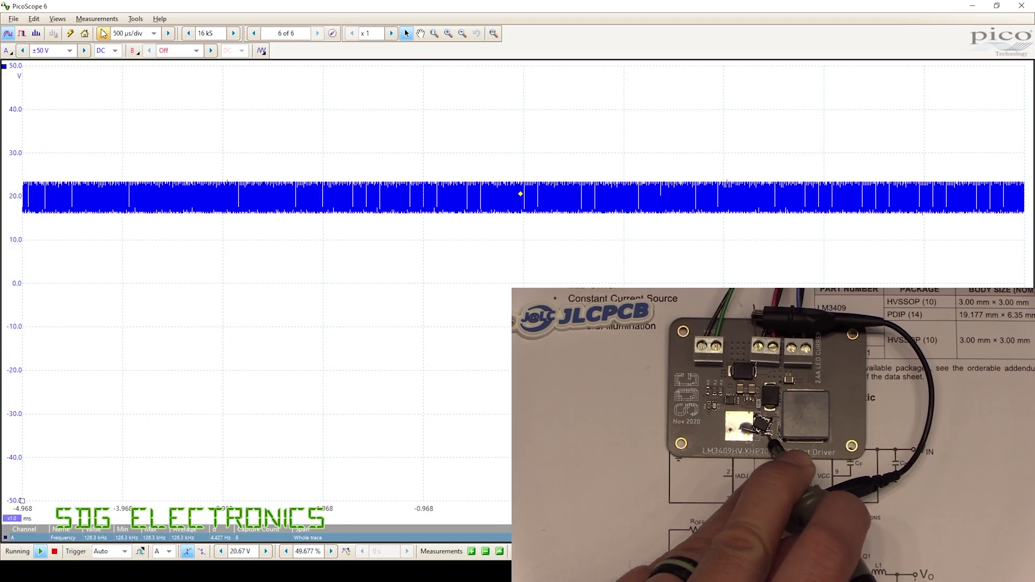
click(103, 33)
click(103, 33)
click(103, 33)
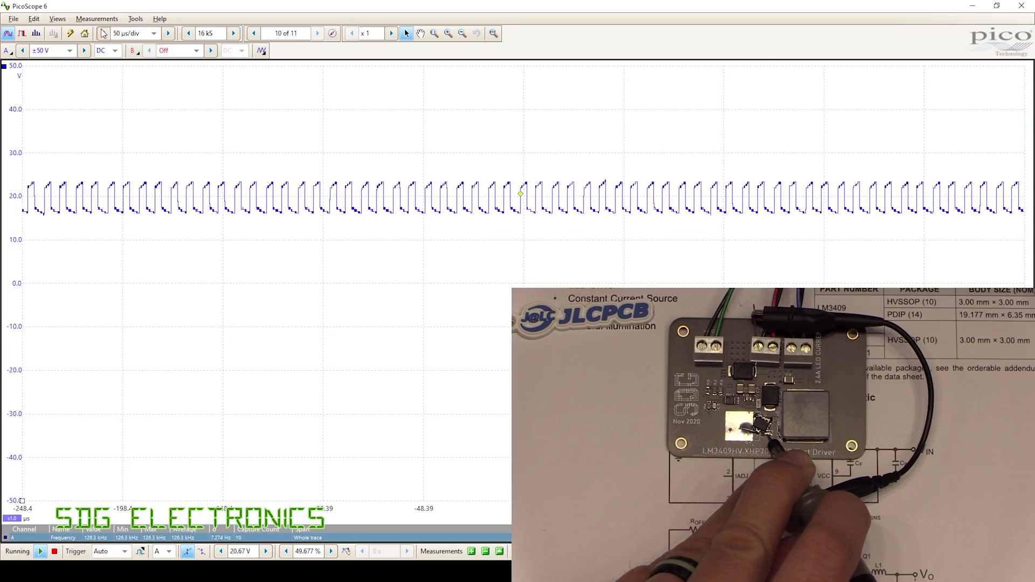
click(103, 33)
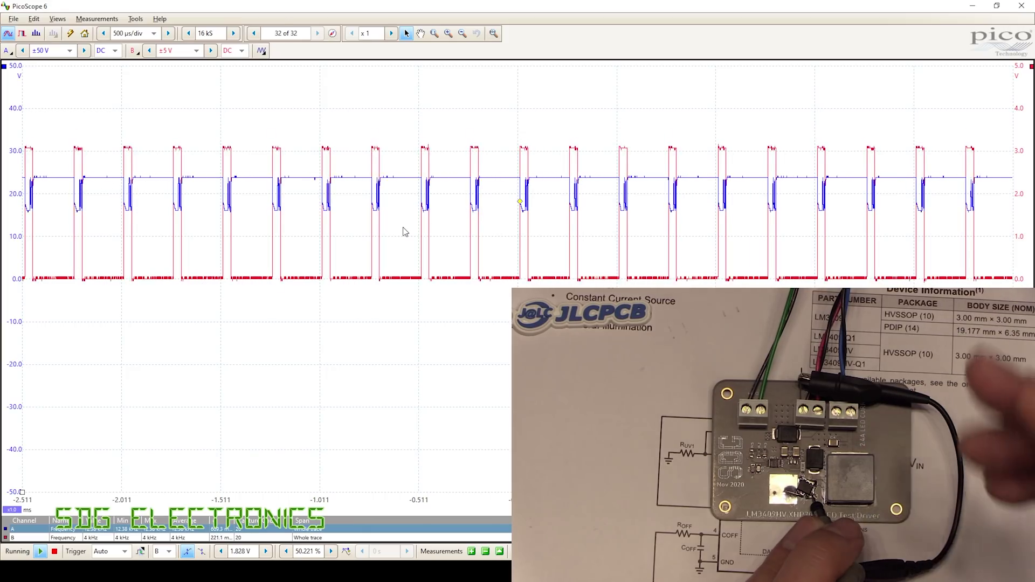
- View the two-channel PWM and switching waveforms at 100 µs/div, and lengthen the timebase beyond 200 µs/div
click(103, 33)
click(103, 33)
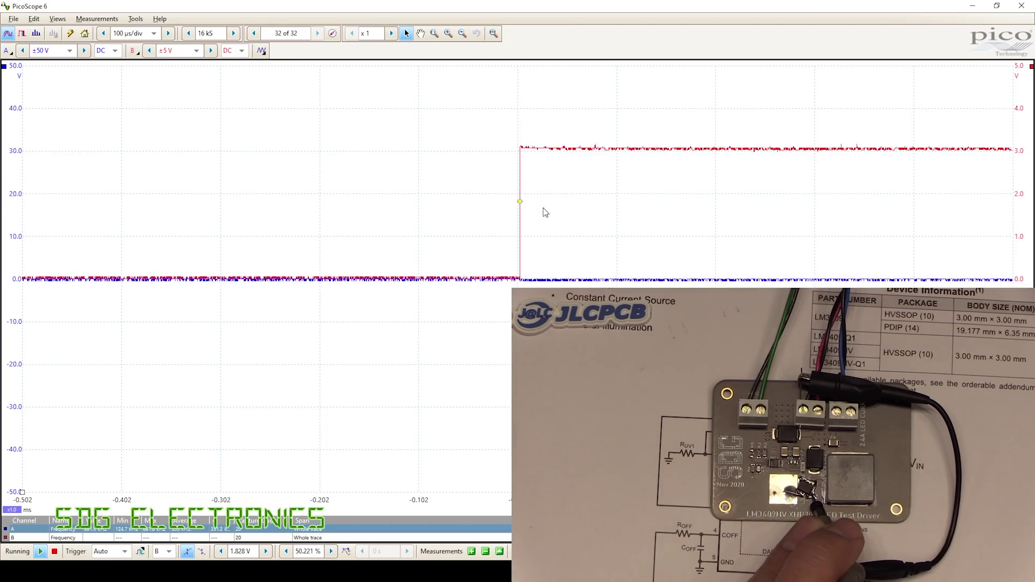
click(168, 34)
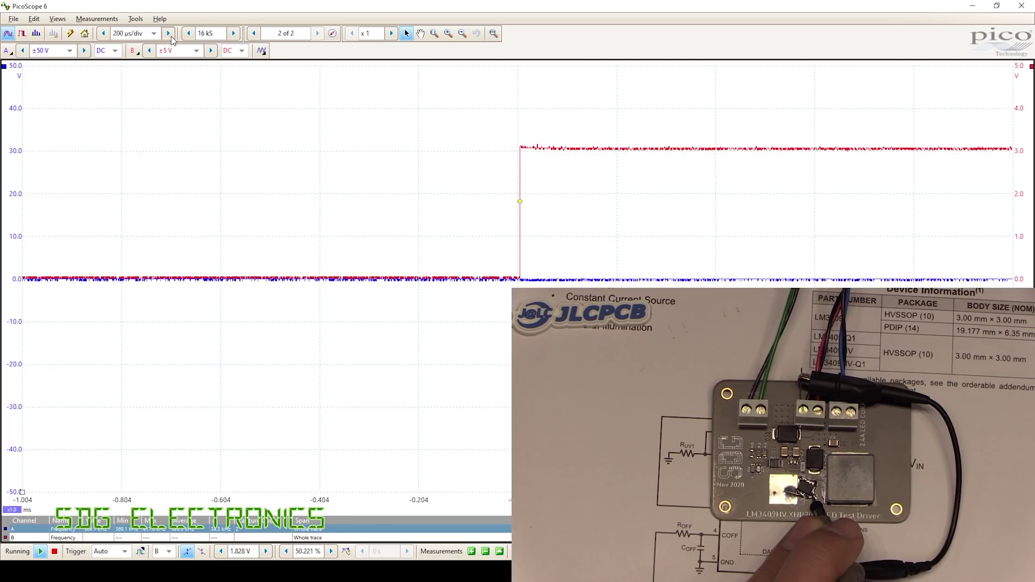
click(168, 33)
click(168, 34)
click(168, 34)
click(168, 34)
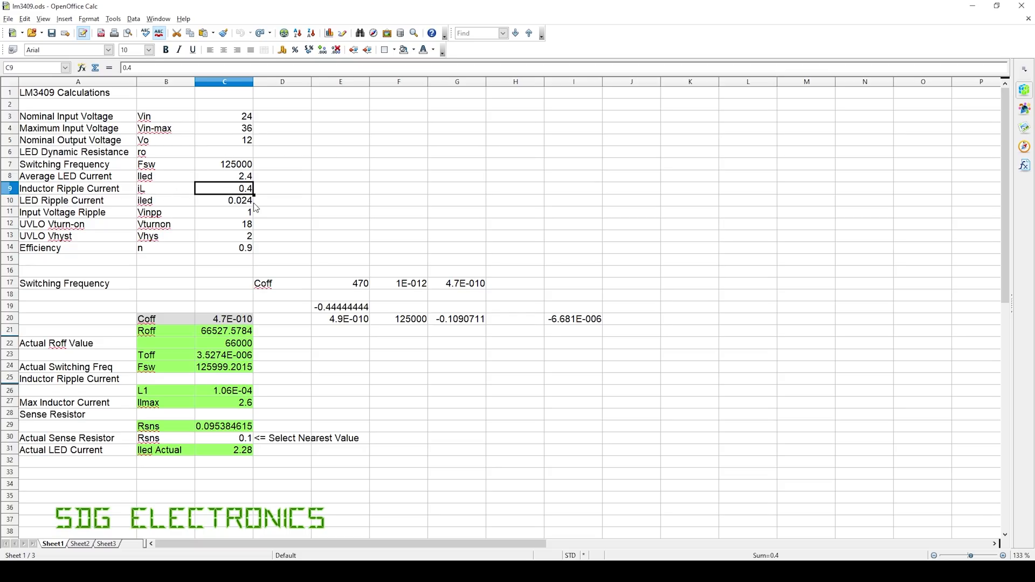
- In the LM3409 spreadsheet, set the inductor ripple current to 1 and check the calculated L1 inductance
text(1)
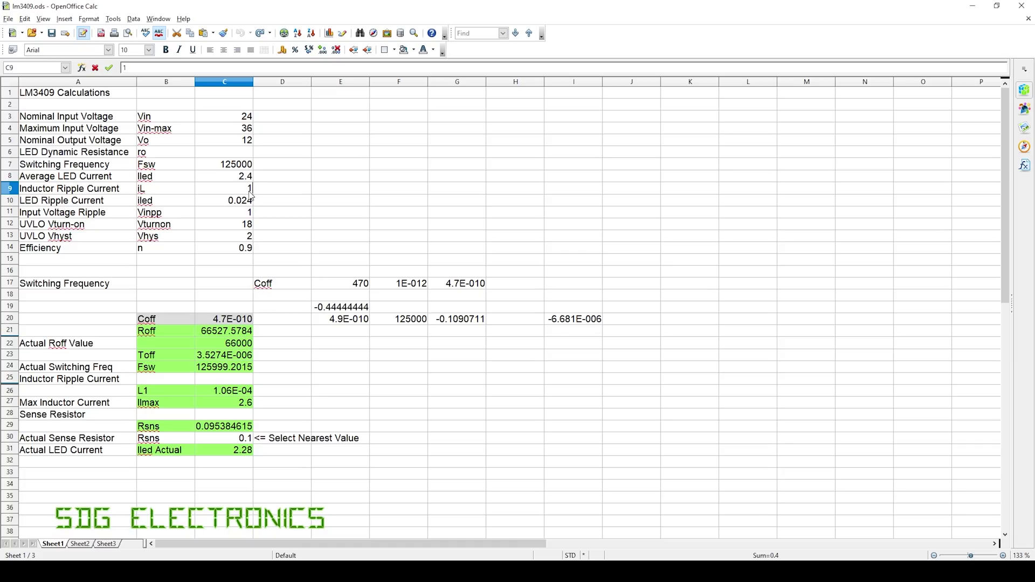
key(Return)
click(218, 396)
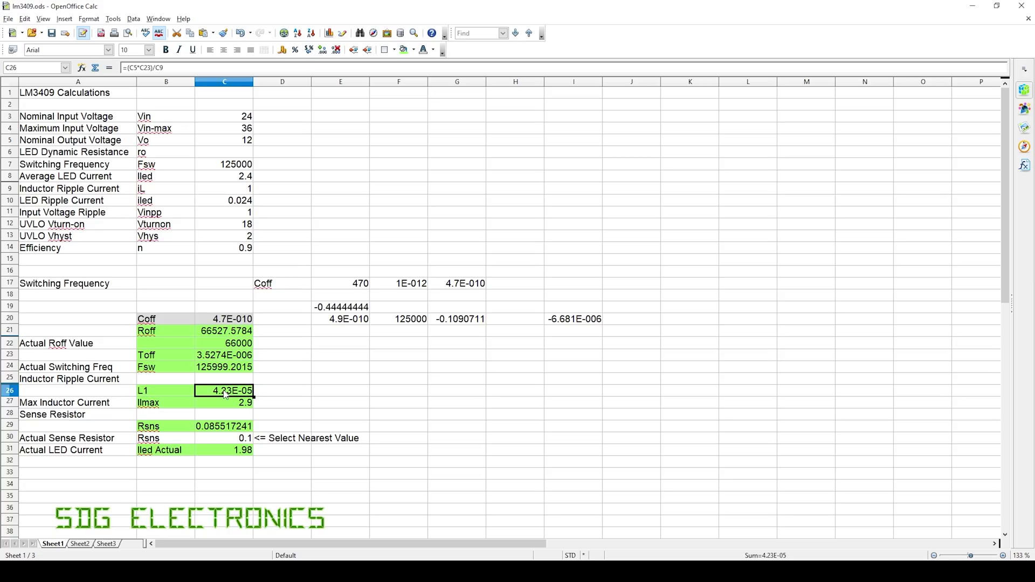
click(248, 189)
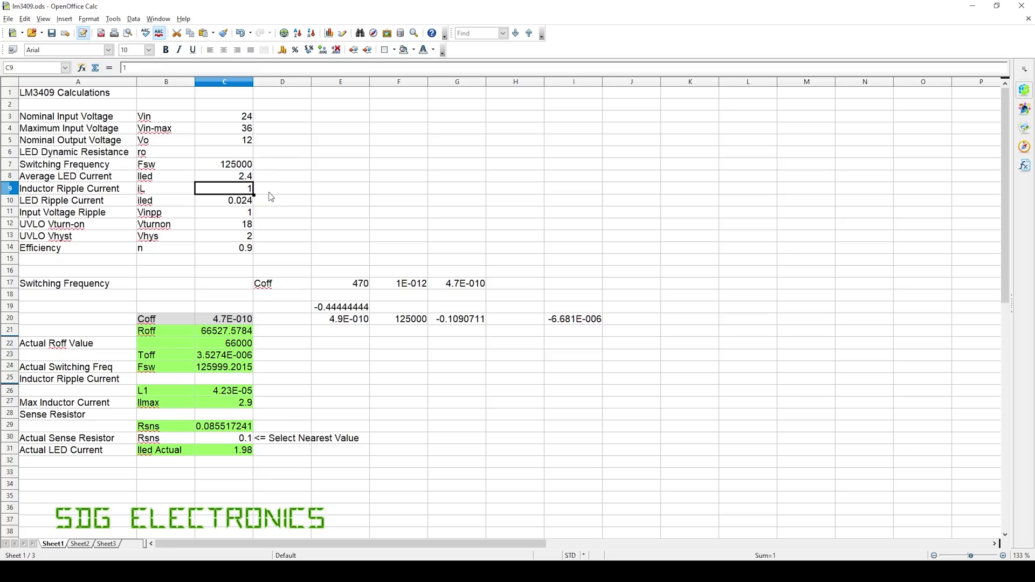
- Set the target switching frequency Fsw in the input parameters to 500000
click(238, 166)
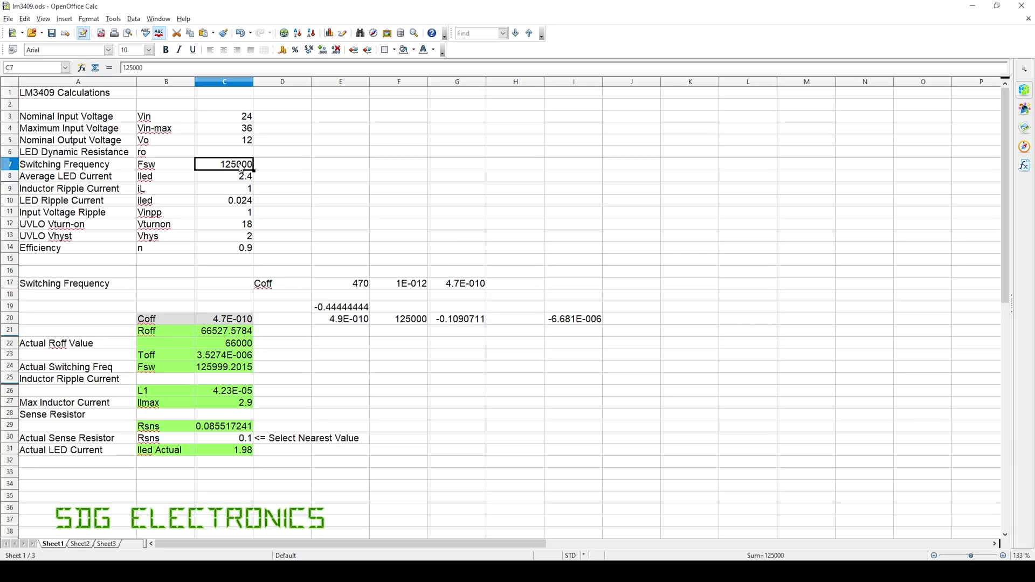
text(500000)
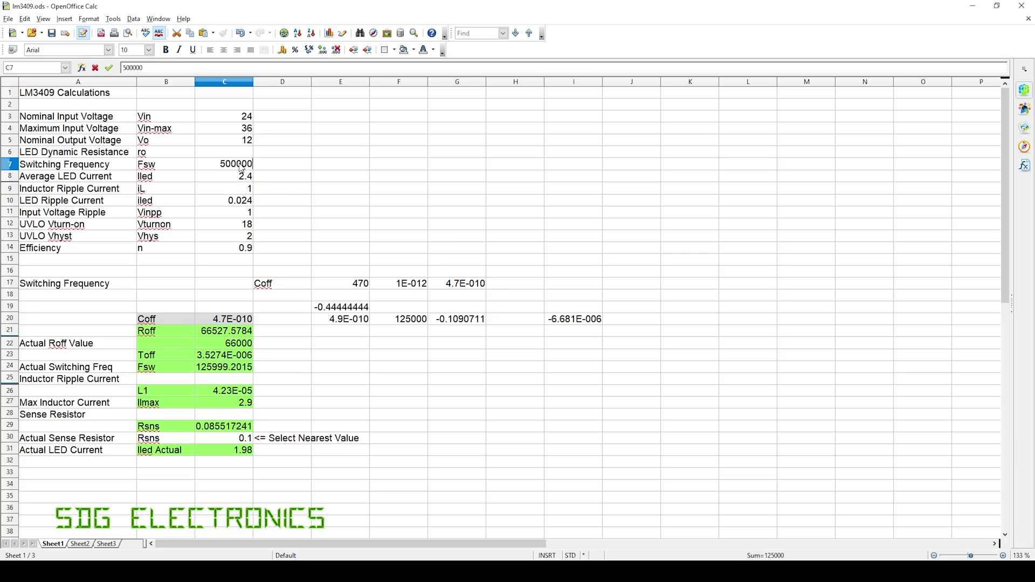
key(Return)
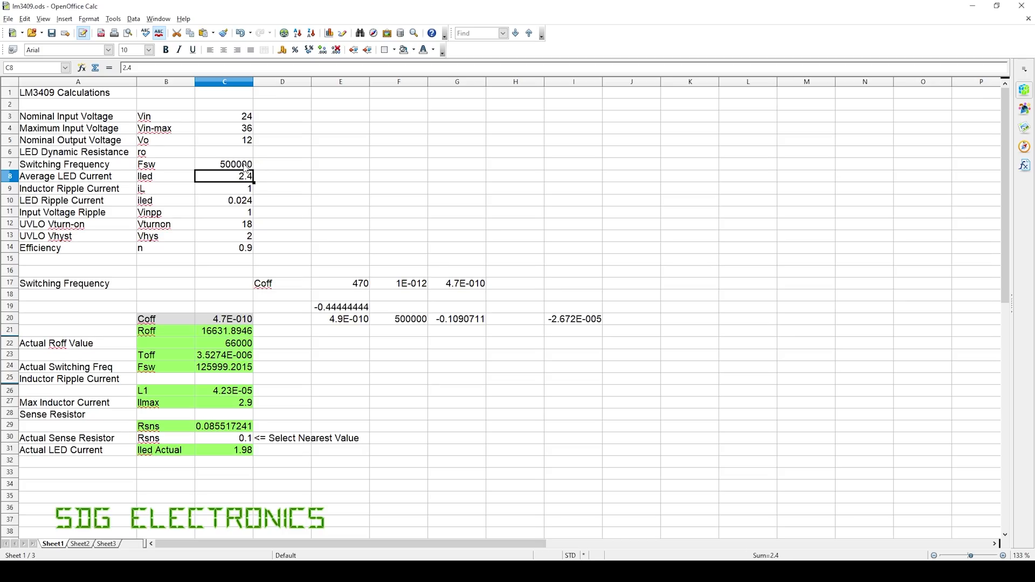
- Set the actual Roff value to 16000 and check the recalculated L1 inductance
click(239, 346)
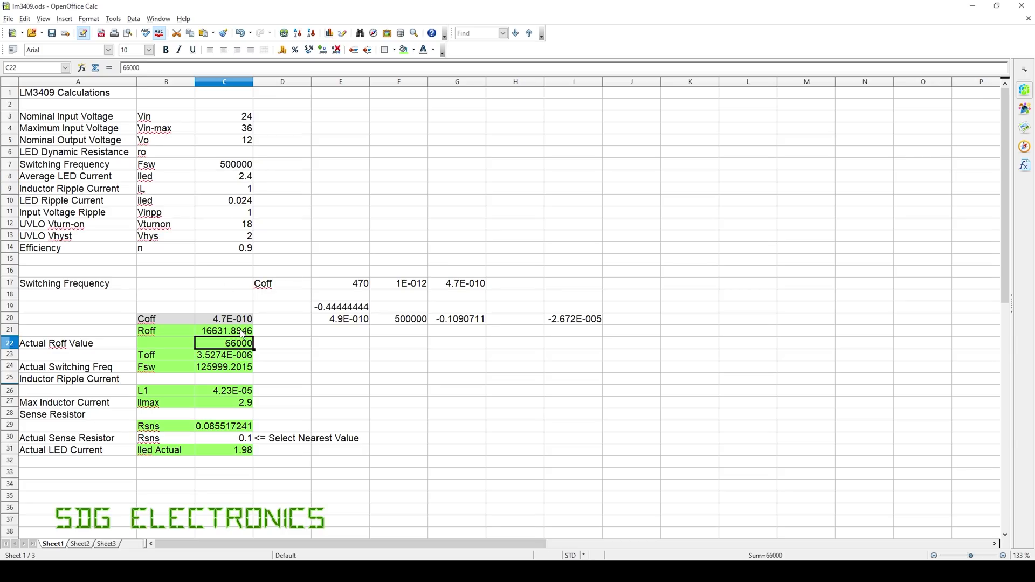
text(160)
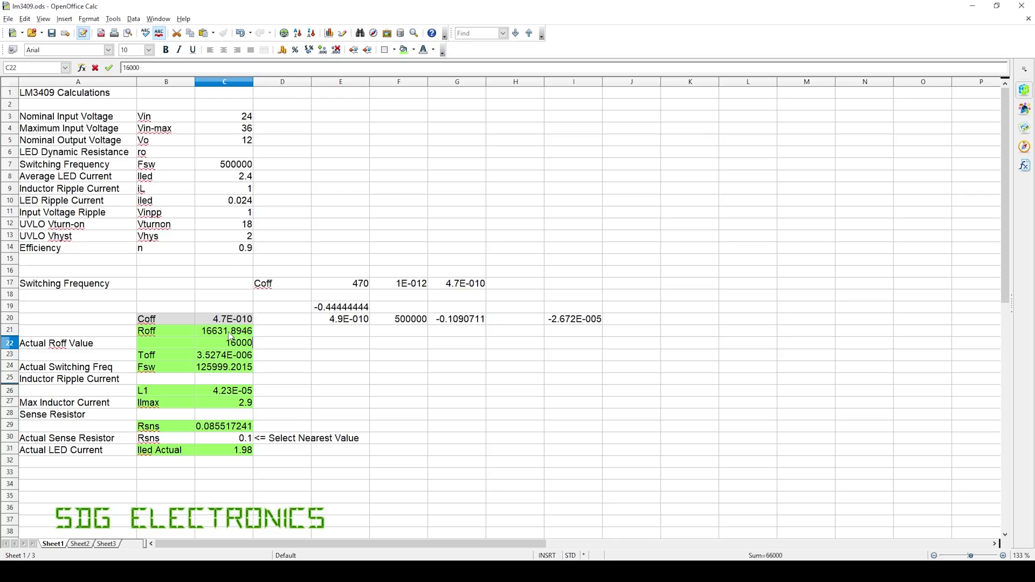
key(Return)
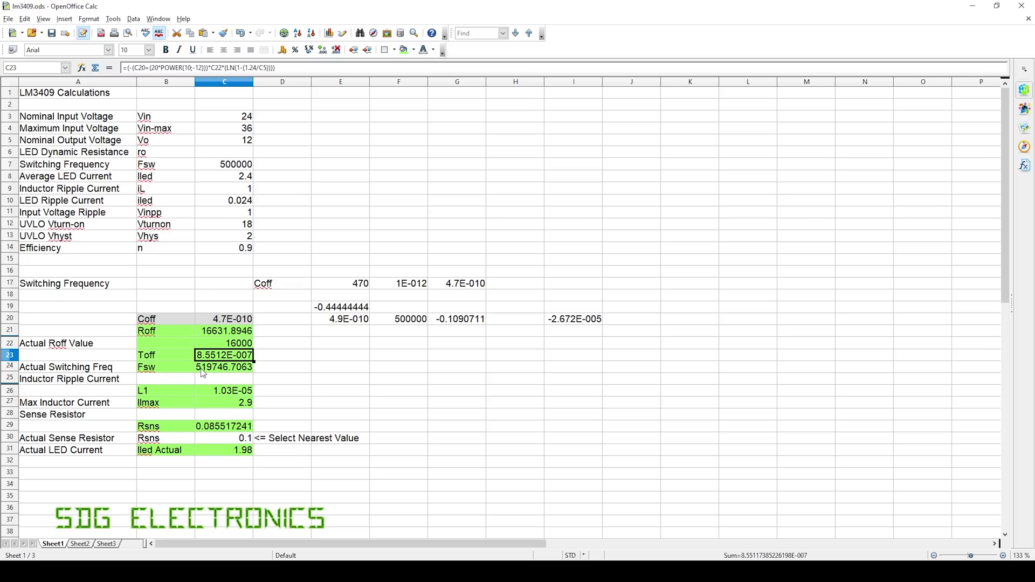
click(243, 393)
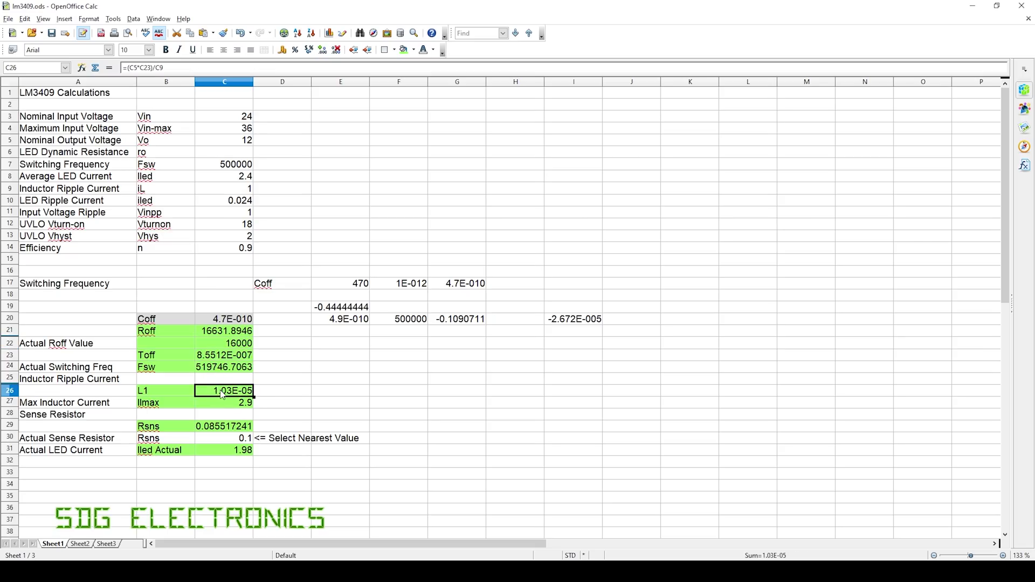
- Set the inductor ripple current iL in the input parameters to 0.4
click(244, 191)
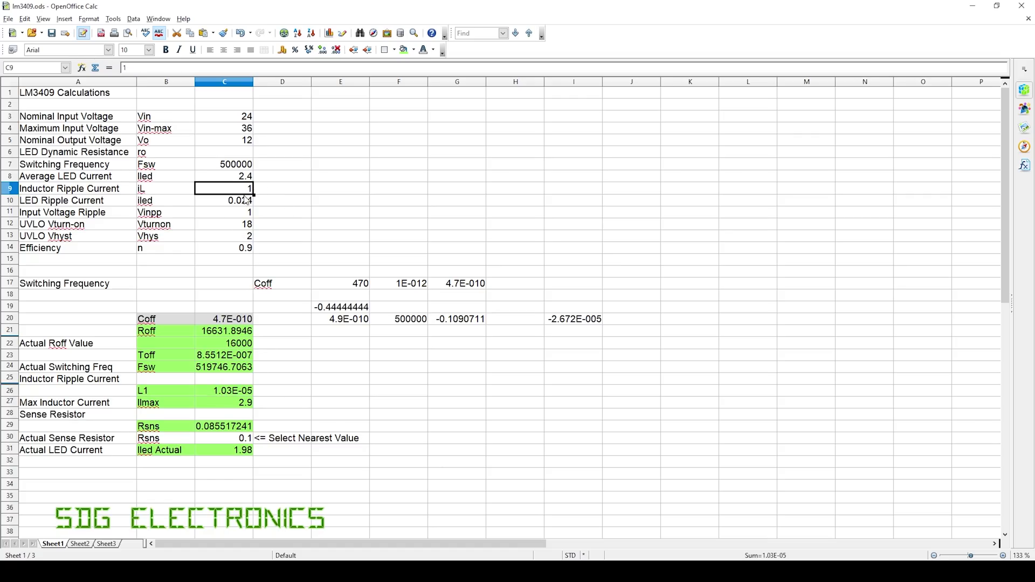
text(0.)
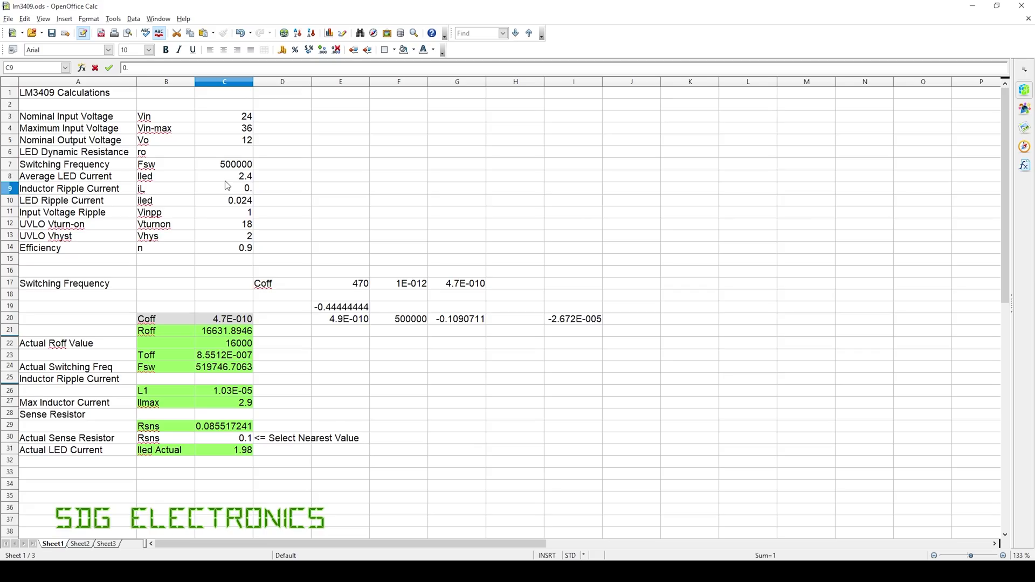
text(4)
key(Return)
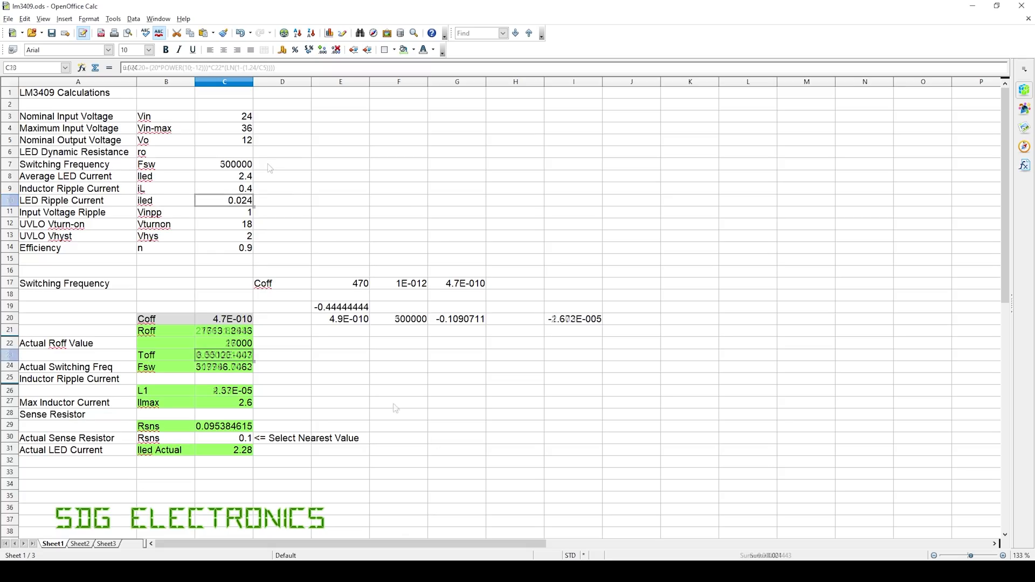
- Review the Toff, actual Roff and actual switching frequency cells for the 300000 Hz design
click(231, 354)
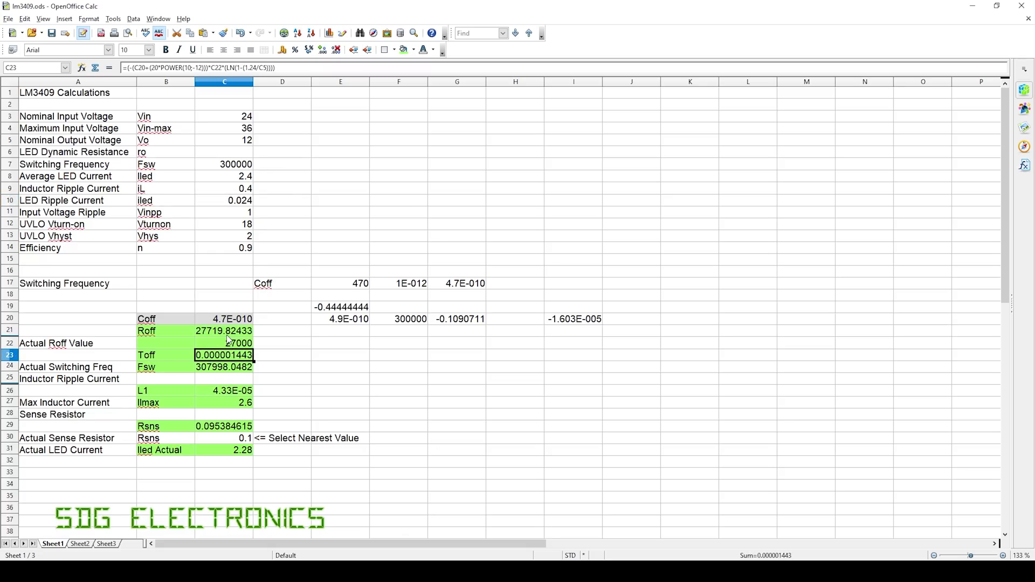
click(236, 345)
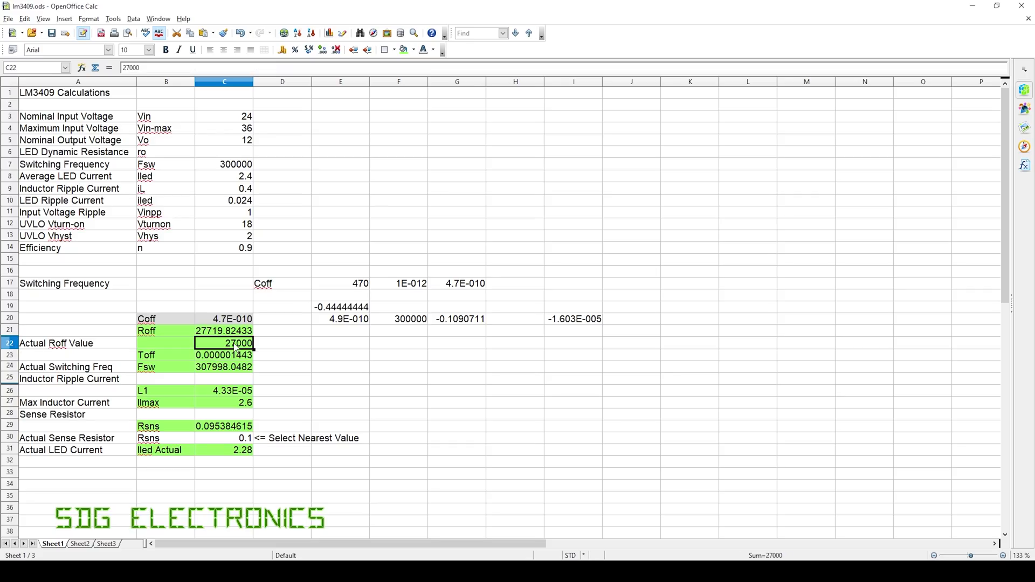
click(211, 370)
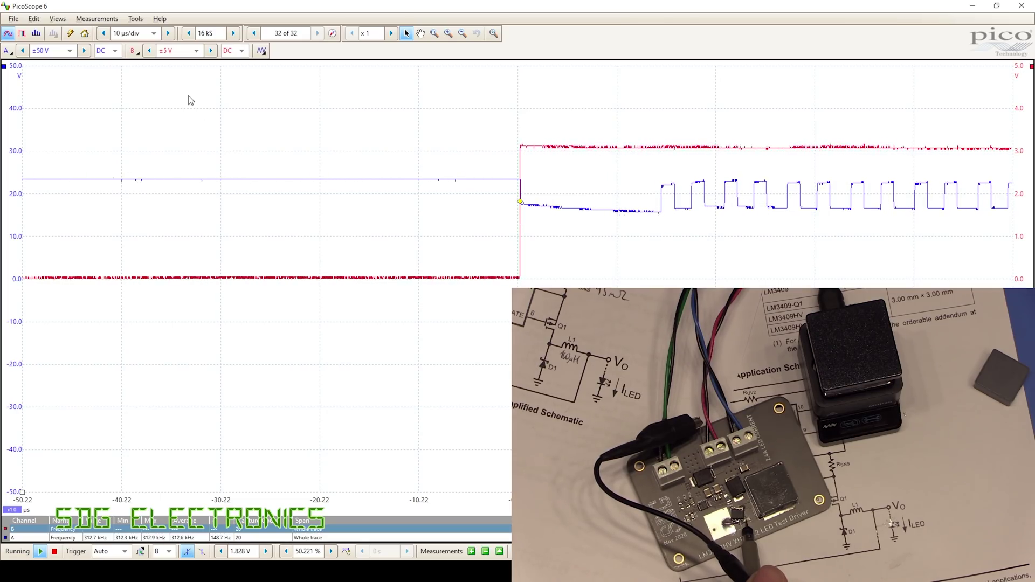
- In PicoScope, lengthen the timebase to 100 µs/div to view the complete PWM pulse and its switching burst
click(168, 34)
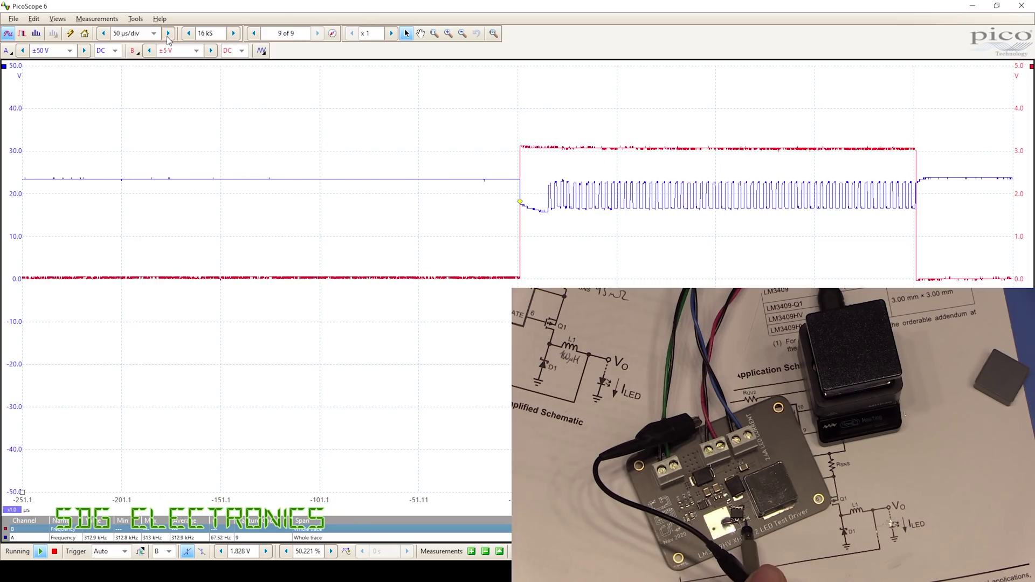
click(169, 34)
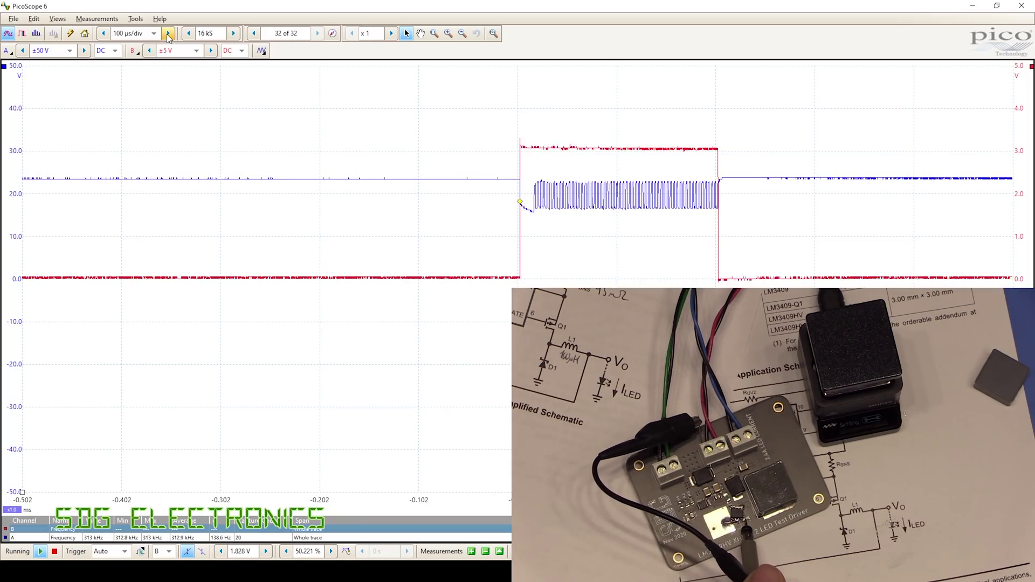